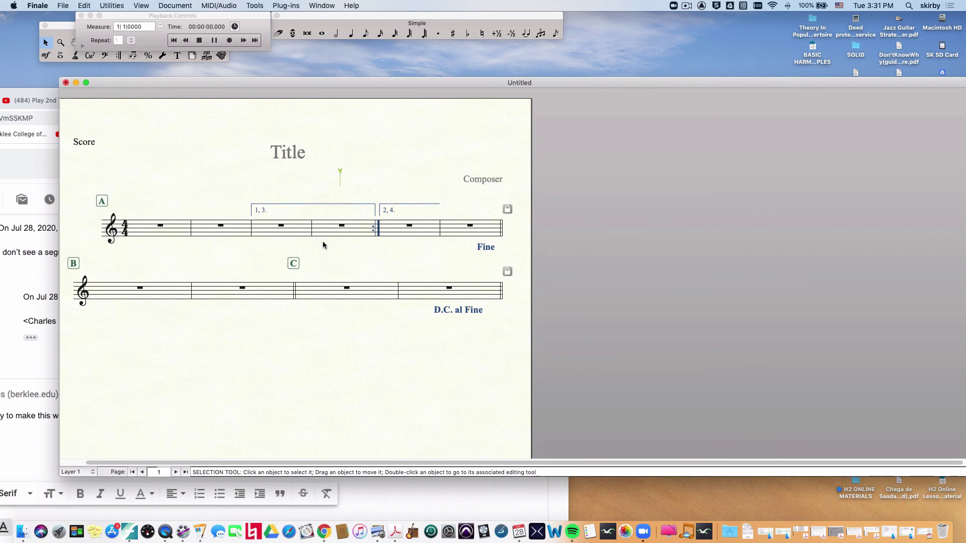
# Step: Select measures on the top staff and play the score from measure 1
pyautogui.click(277, 227)
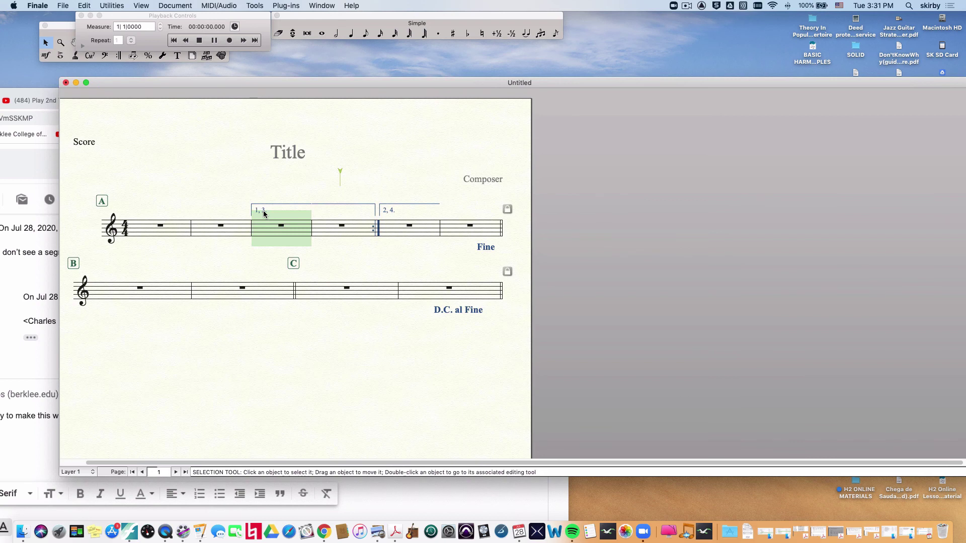
pyautogui.click(262, 214)
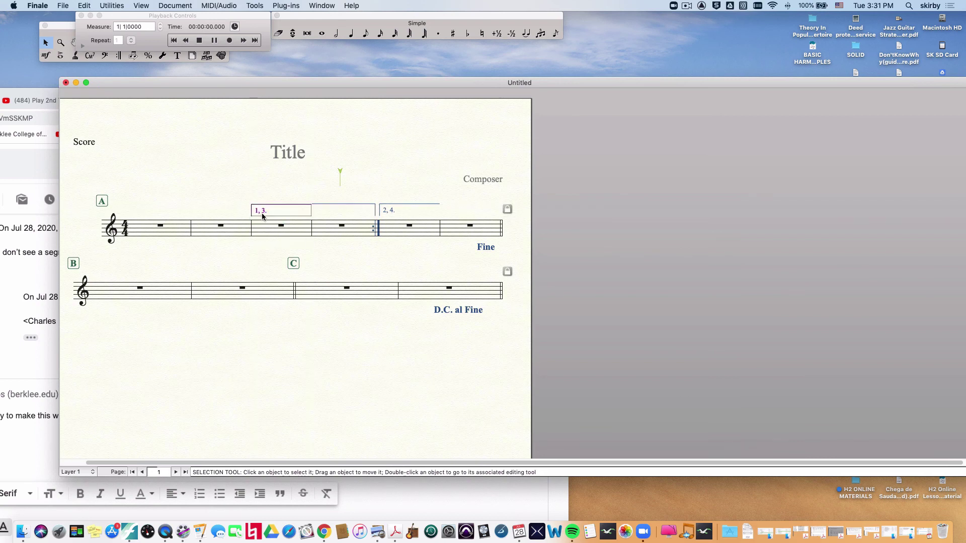
pyautogui.click(179, 231)
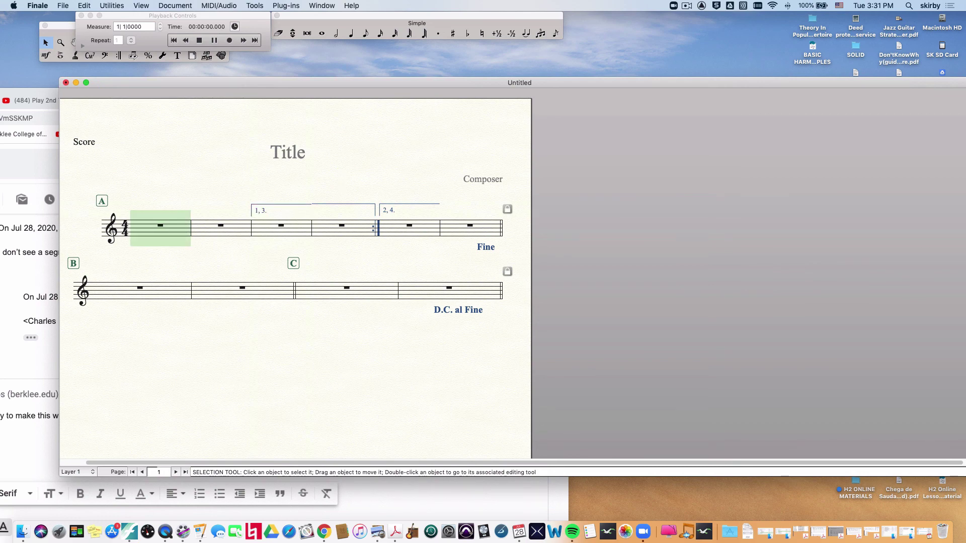
pyautogui.click(172, 253)
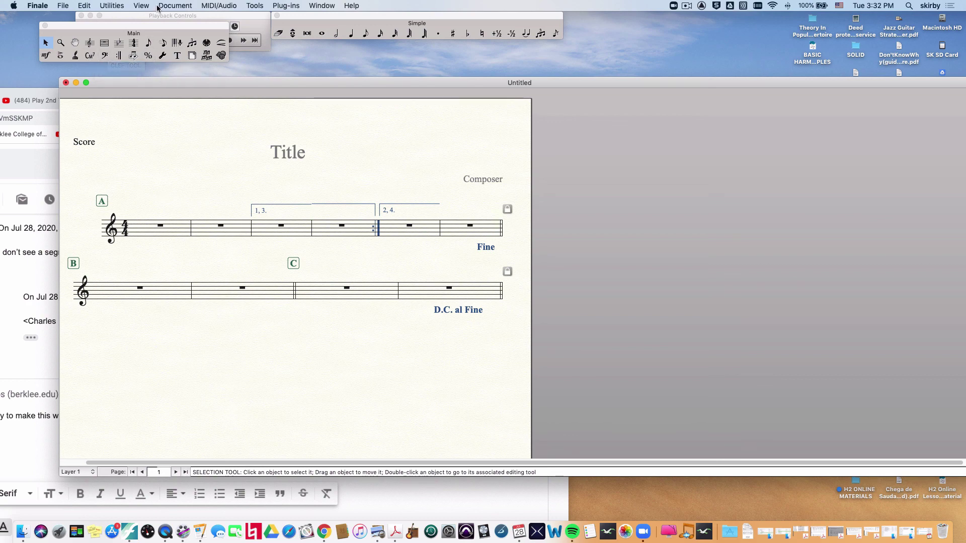
# Step: With the Repeat Tool, select measures 3–4 and dismiss their repeat options unchanged
pyautogui.click(119, 54)
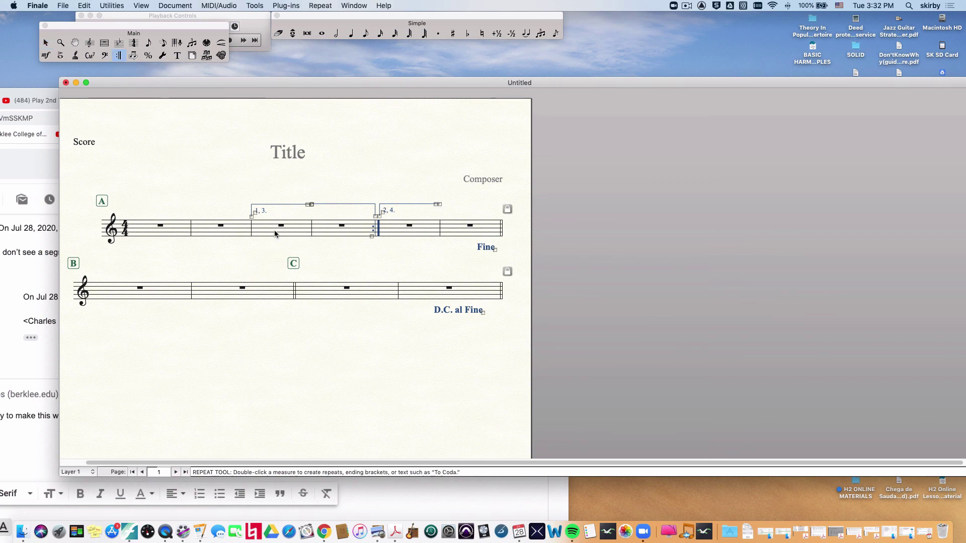
pyautogui.rightClick(275, 232)
pyautogui.click(255, 262)
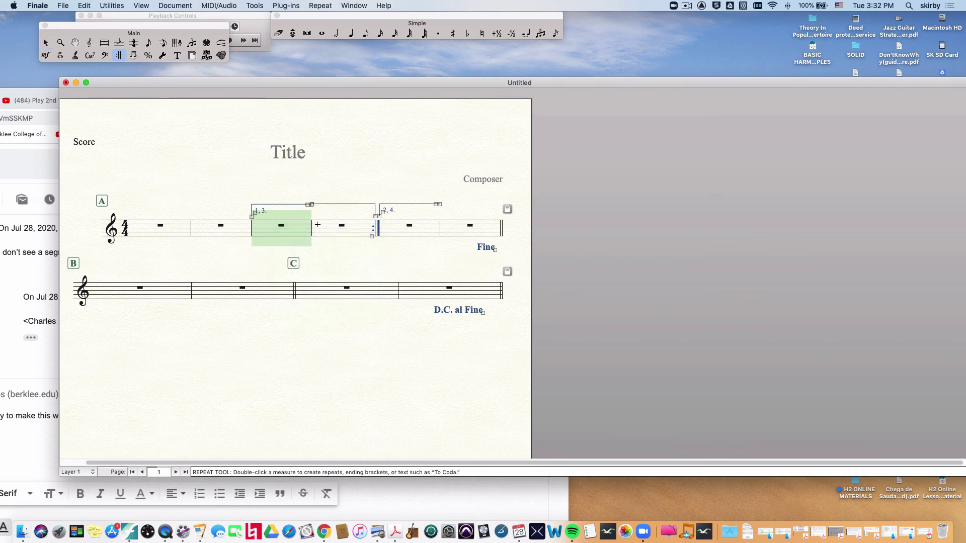
pyautogui.keyDown('shift'); pyautogui.click(326, 226); pyautogui.keyUp('shift')
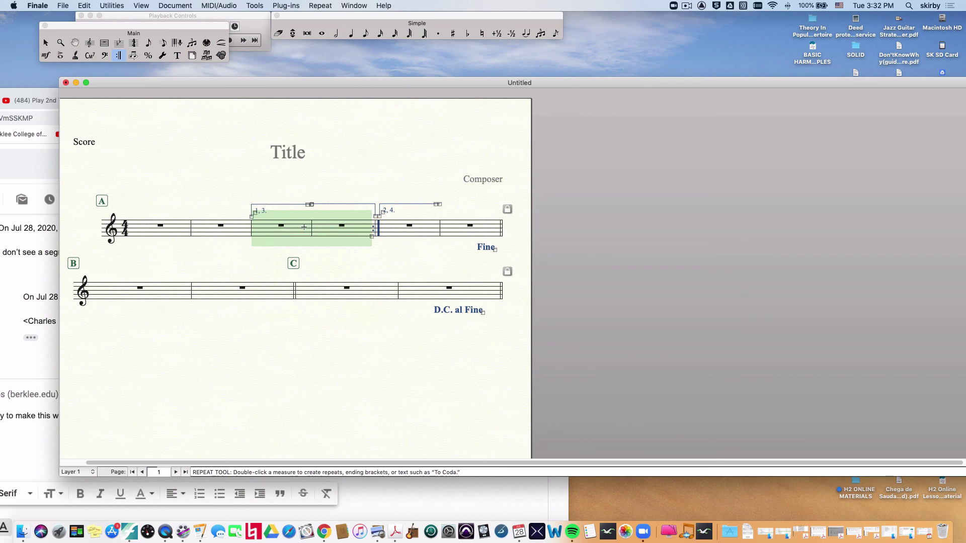
pyautogui.rightClick(304, 225)
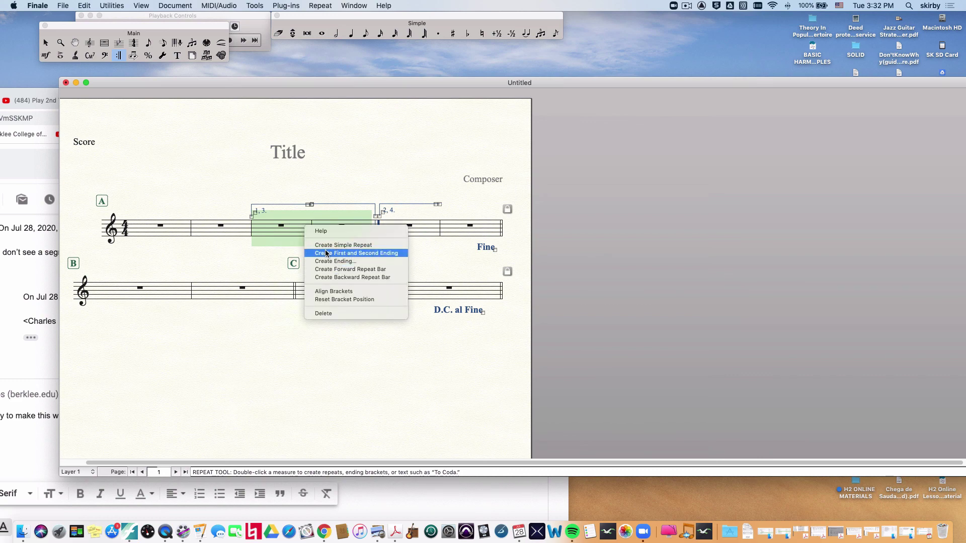
pyautogui.click(269, 259)
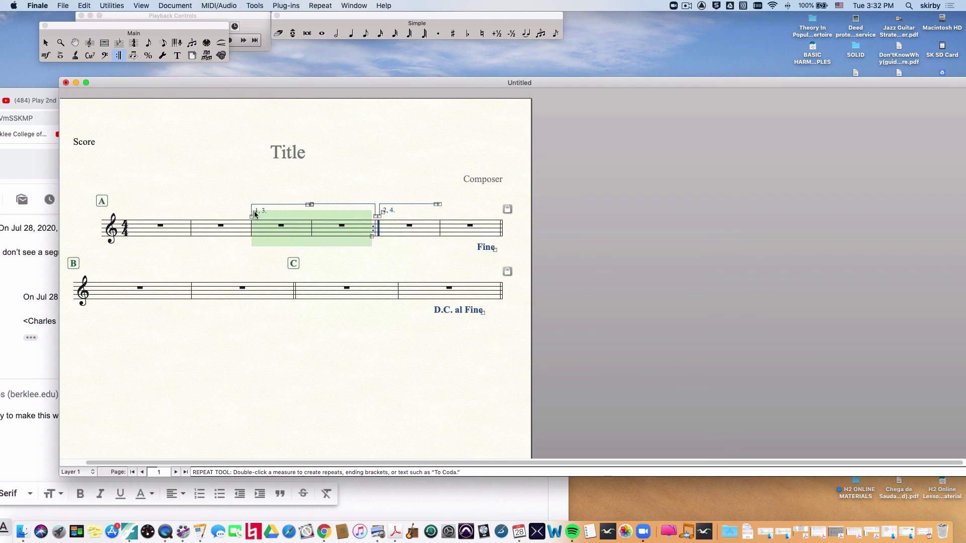
# Step: Open Edit Ending for the first ending bracket and focus its '1, 3' Ending Number(s) field
pyautogui.rightClick(255, 215)
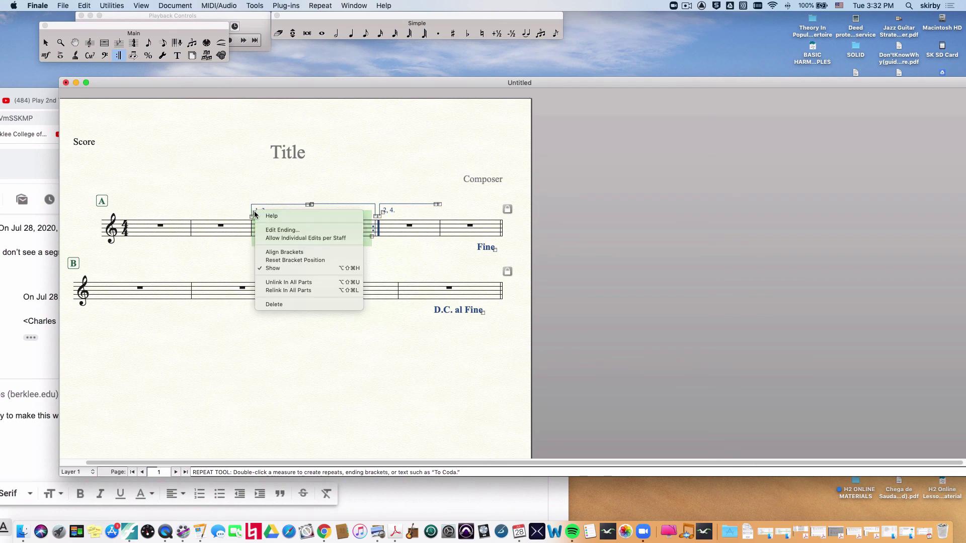
pyautogui.click(280, 230)
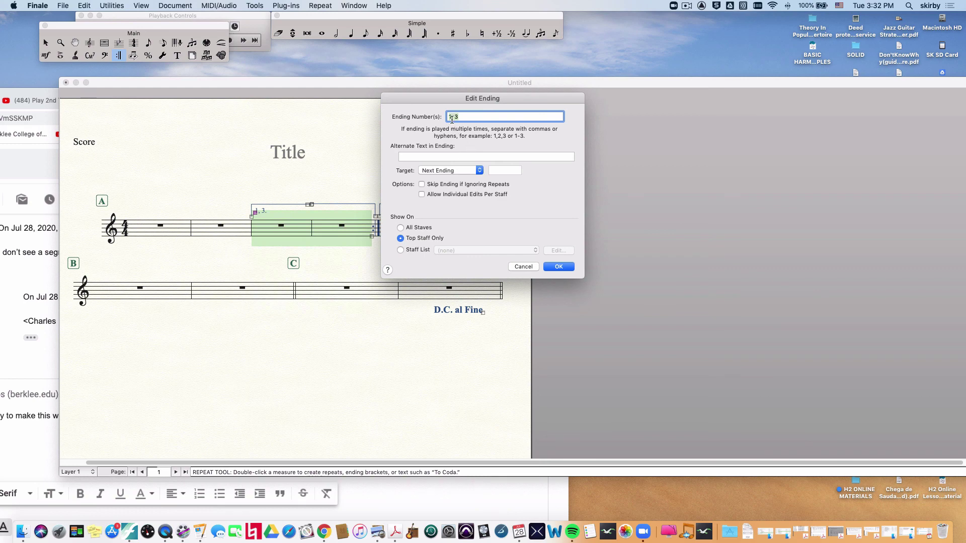
pyautogui.click(453, 117)
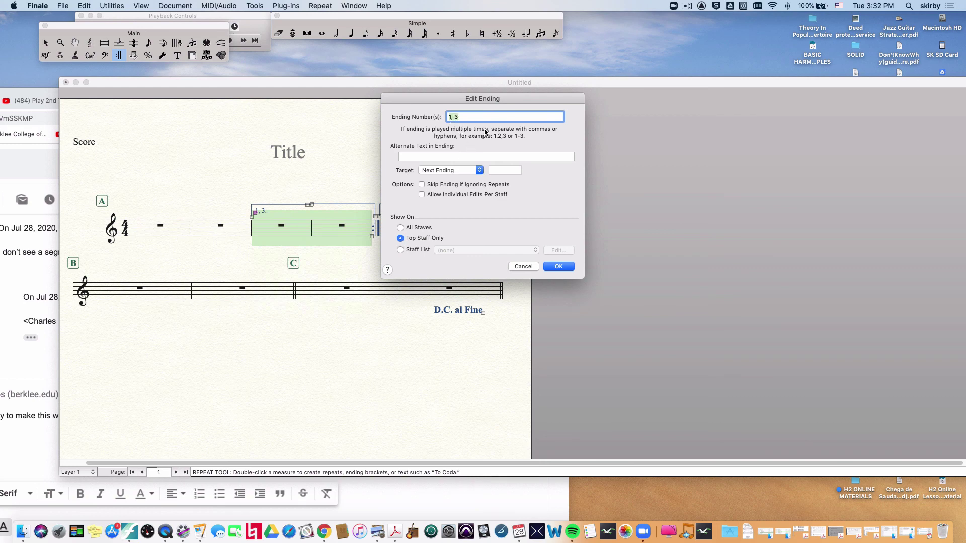